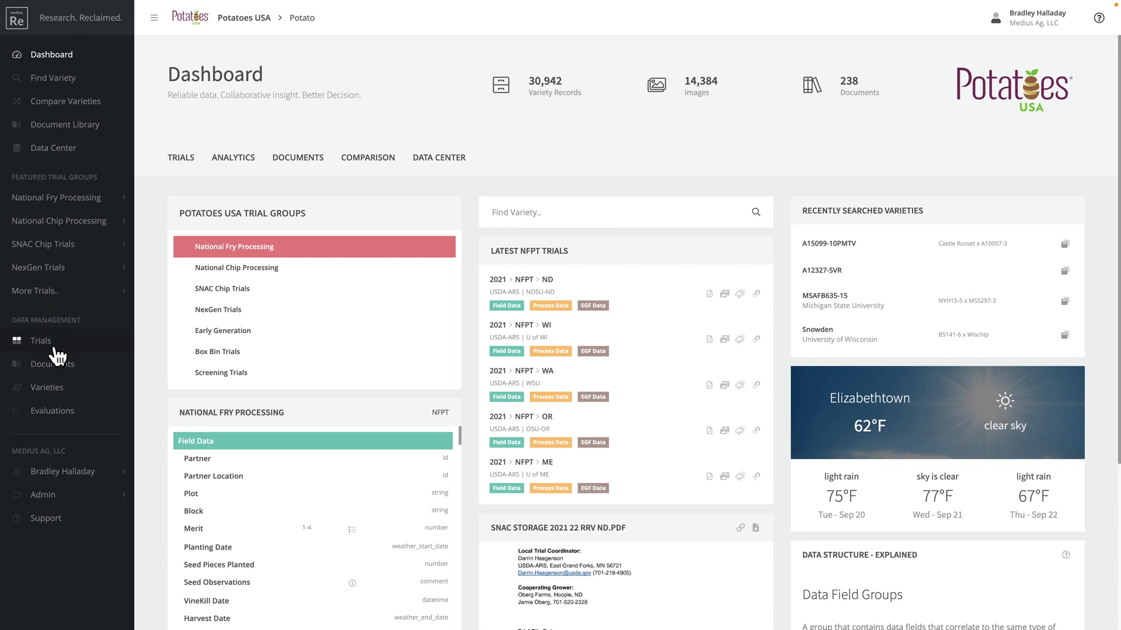
# - Open the trial spreadsheet of the 2022 National Fry Processing storage trial for ID
pyautogui.click(42, 342)
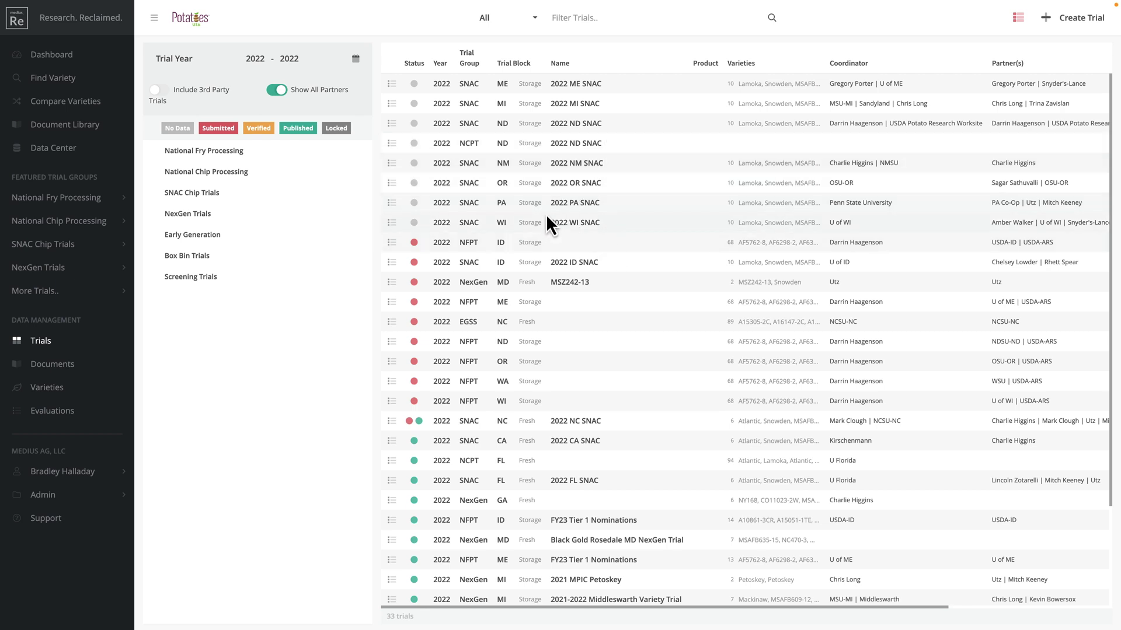
pyautogui.click(219, 157)
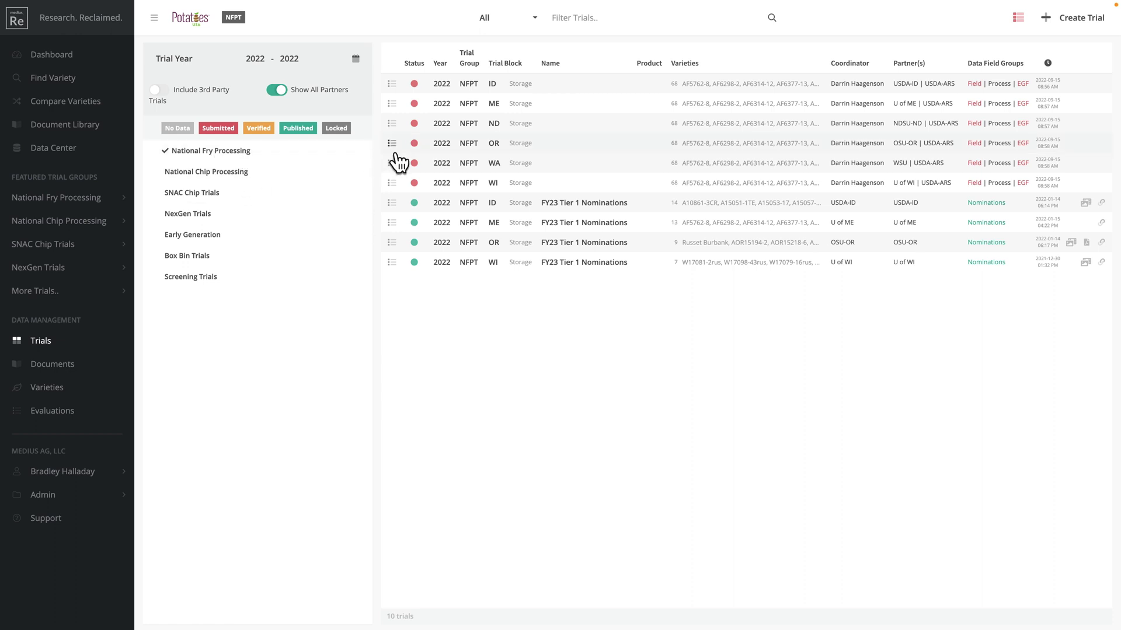
pyautogui.click(391, 85)
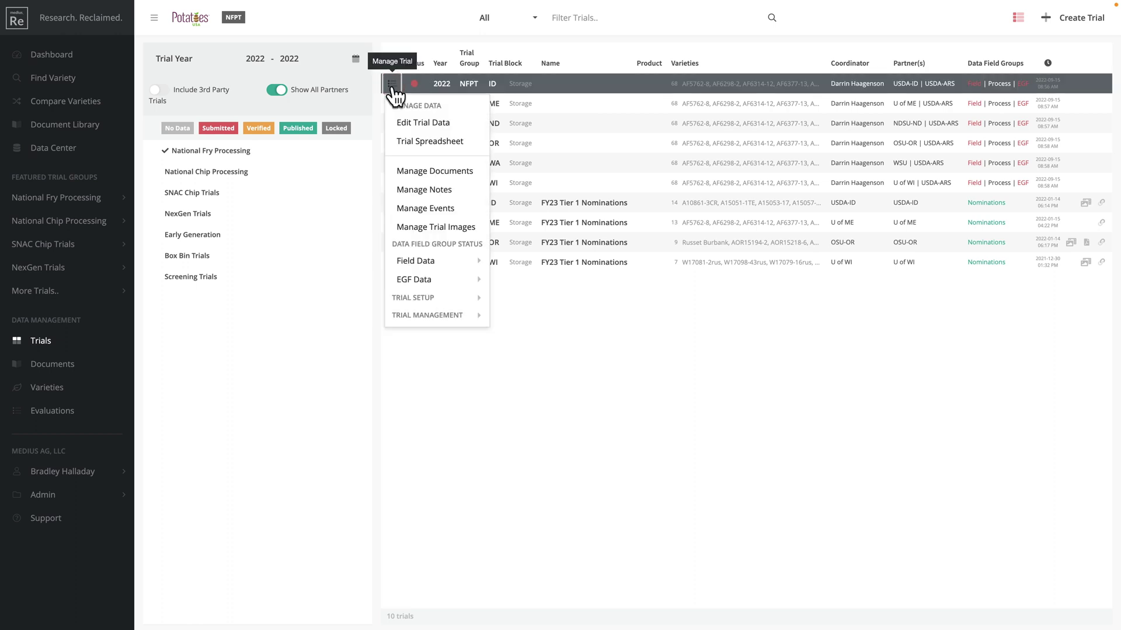
pyautogui.click(444, 143)
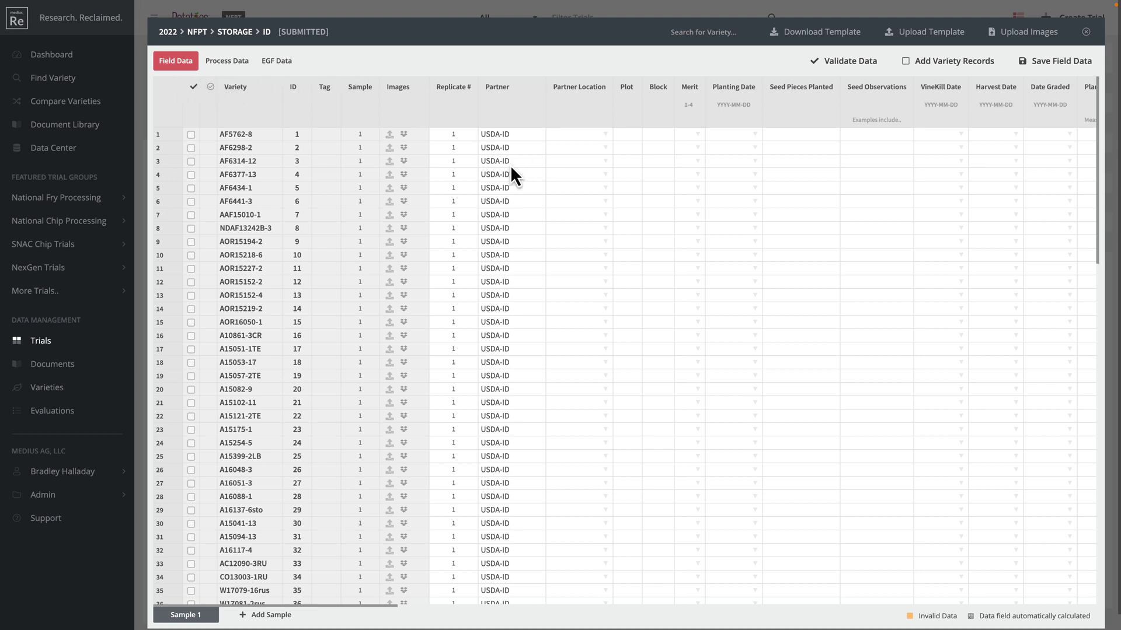
# - Examine the field data sheet's variety rows with their replicates and its columns through the calculated yield fields
pyautogui.scroll(-15, 275, 153)
pyautogui.scroll(15, 272, 157)
pyautogui.scroll(-8, 453, 244)
pyautogui.scroll(-7, 453, 244)
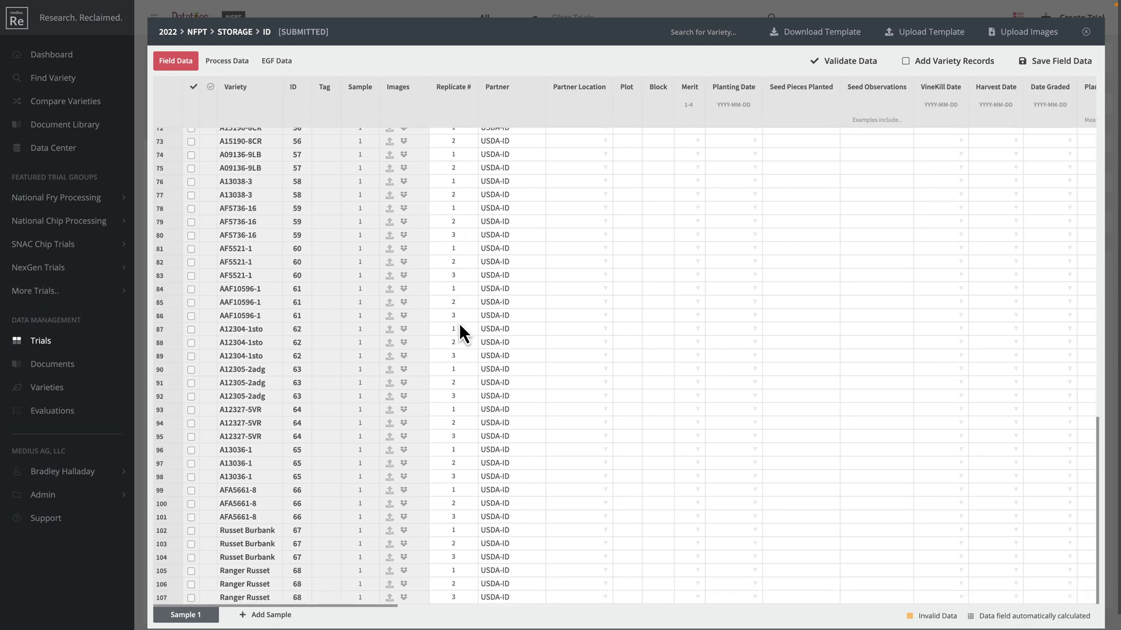
pyautogui.scroll(15, 454, 374)
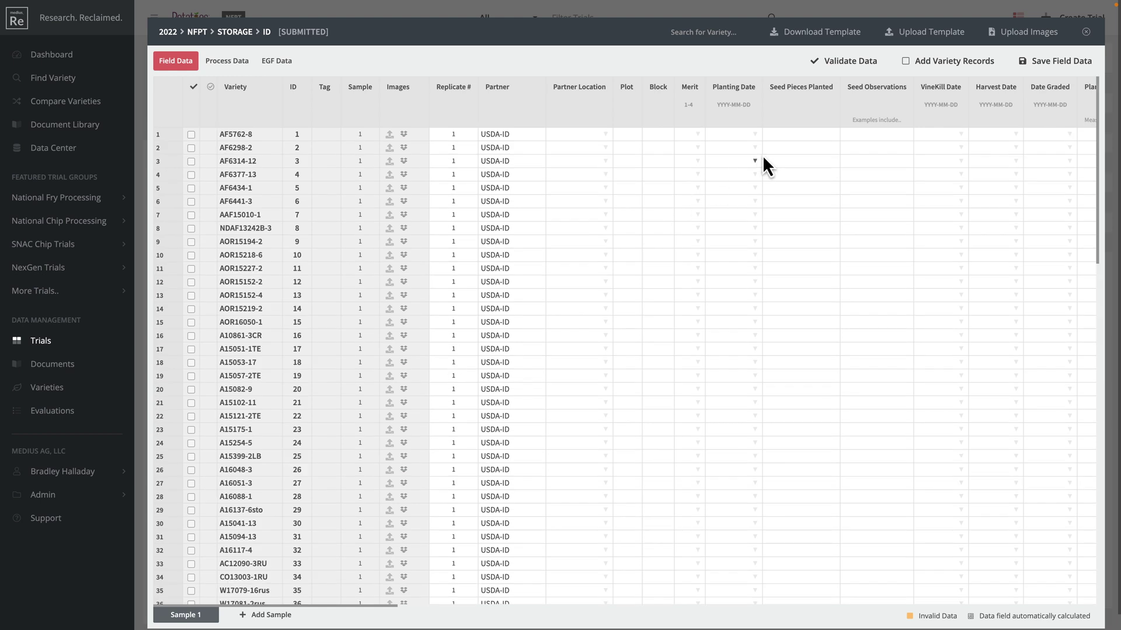
pyautogui.hscroll(10, 817, 167)
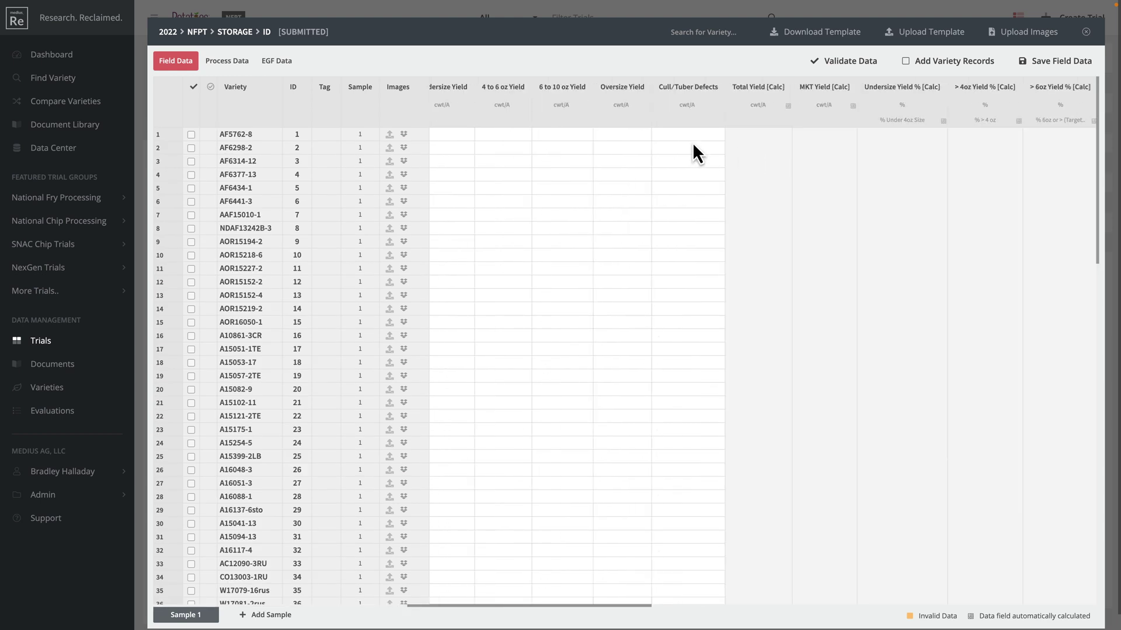
pyautogui.hscroll(-8, 549, 142)
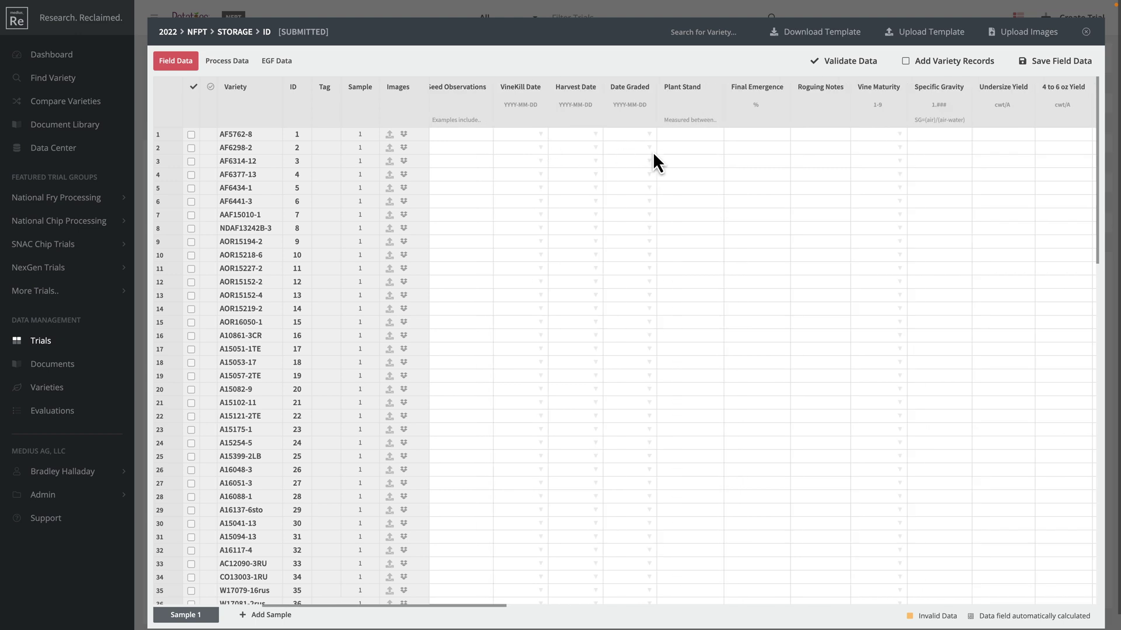
# - Enter a specific gravity of 1.086 for variety AF5762-8 and clear the cell again
pyautogui.click(916, 138)
pyautogui.write('1.086')
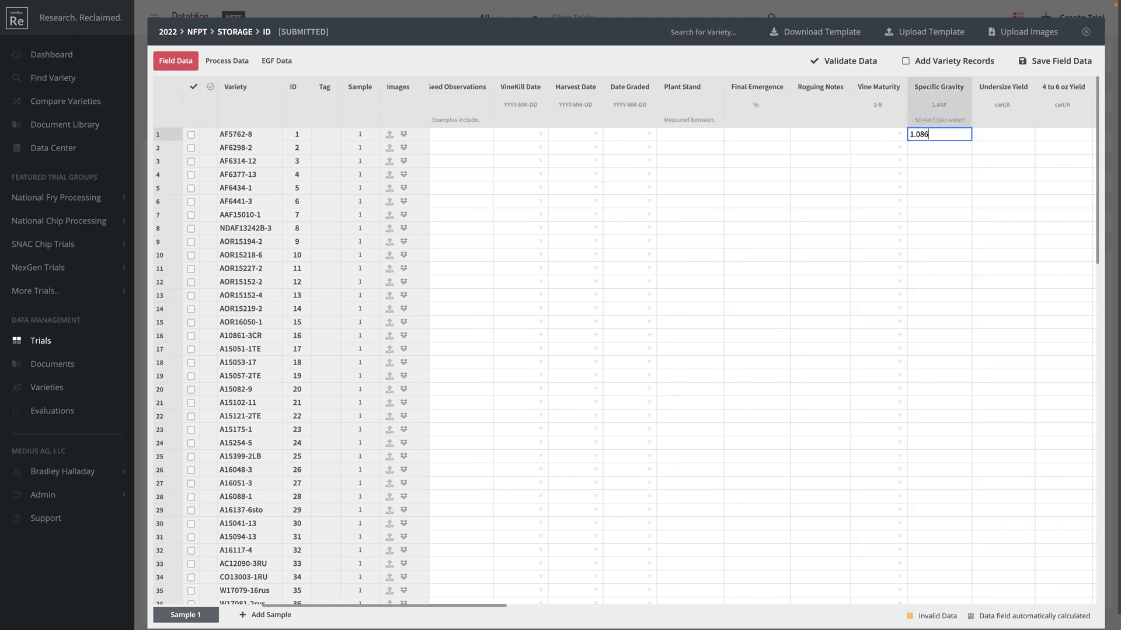
pyautogui.press('Return')
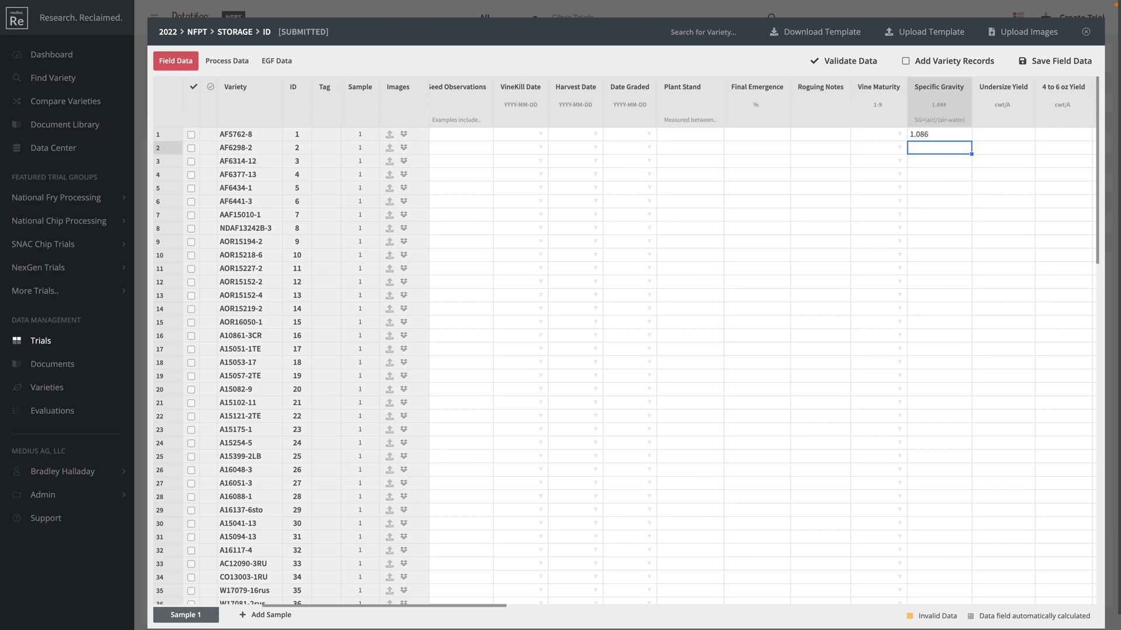
pyautogui.press('Up')
pyautogui.press('Delete')
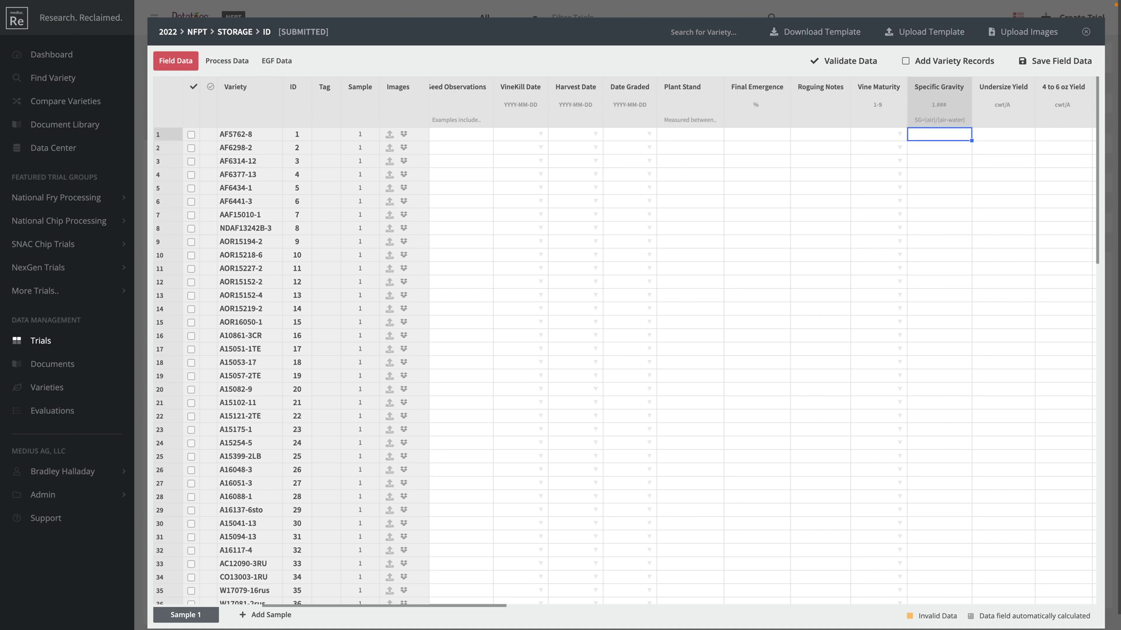
# - Download the field data template as an Excel file and open it in Excel
pyautogui.click(825, 38)
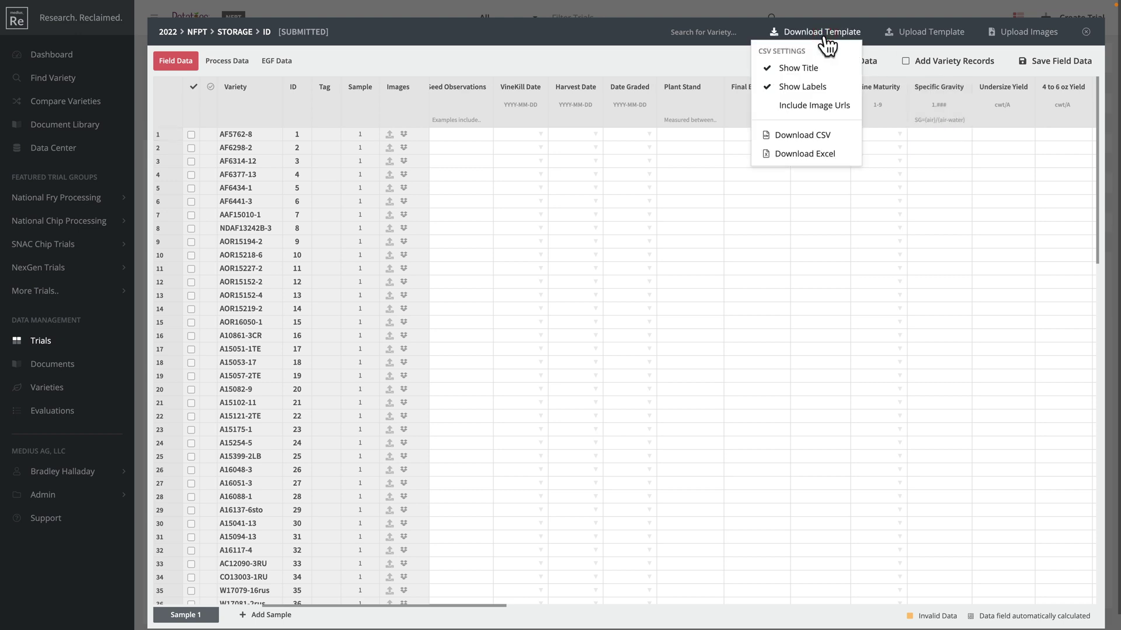
pyautogui.click(829, 168)
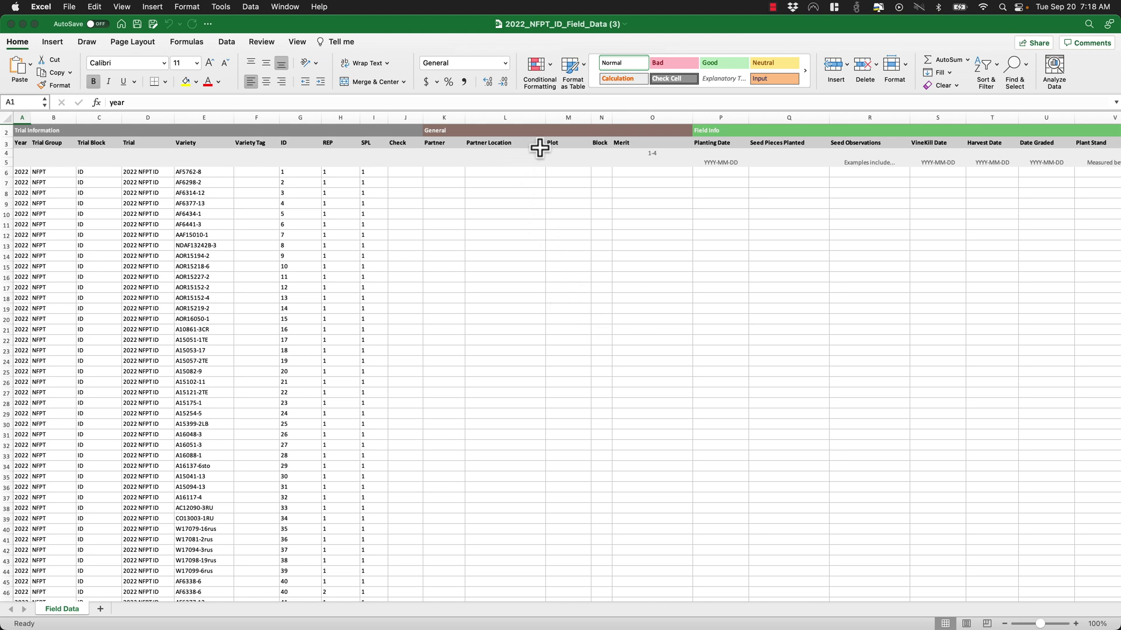
# - Examine the template's trial information, general, field info and yield columns and its variety and replicate rows
pyautogui.hscroll(10, 643, 252)
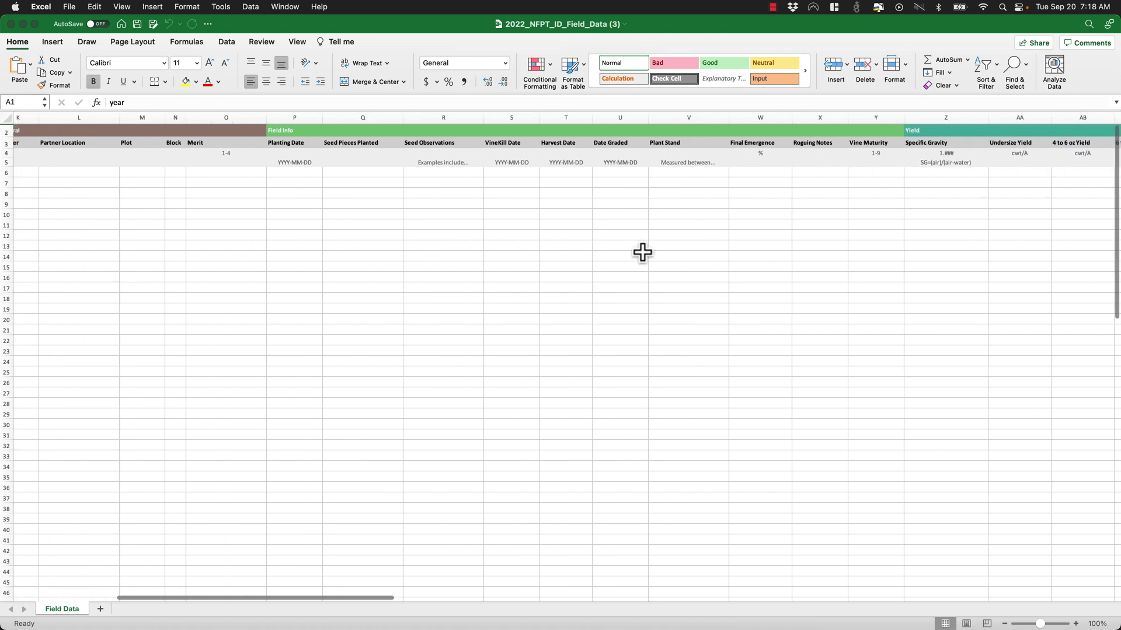
pyautogui.hscroll(7, 643, 252)
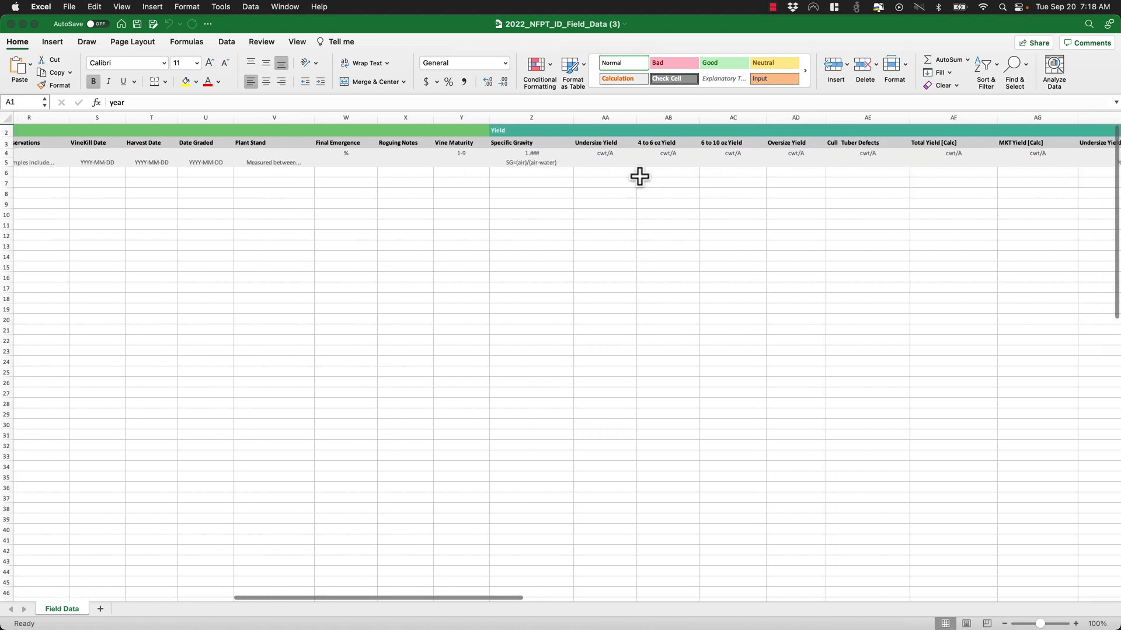
pyautogui.hscroll(4, 737, 239)
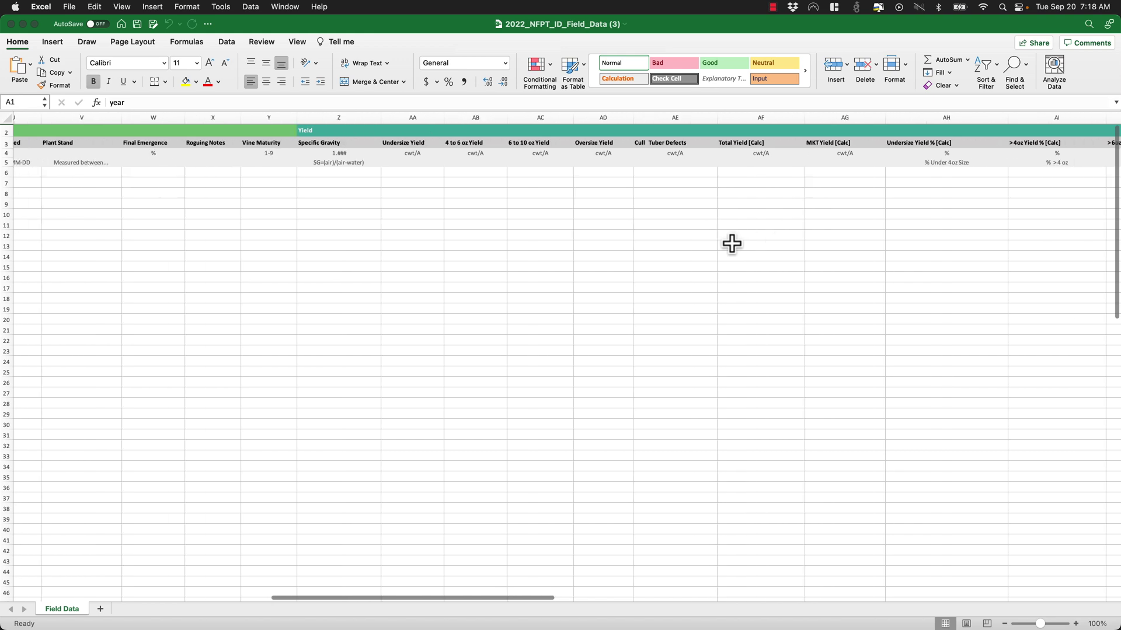
pyautogui.hscroll(6, 732, 244)
pyautogui.hscroll(5, 731, 244)
pyautogui.hotkey('ctrl', 'Home')
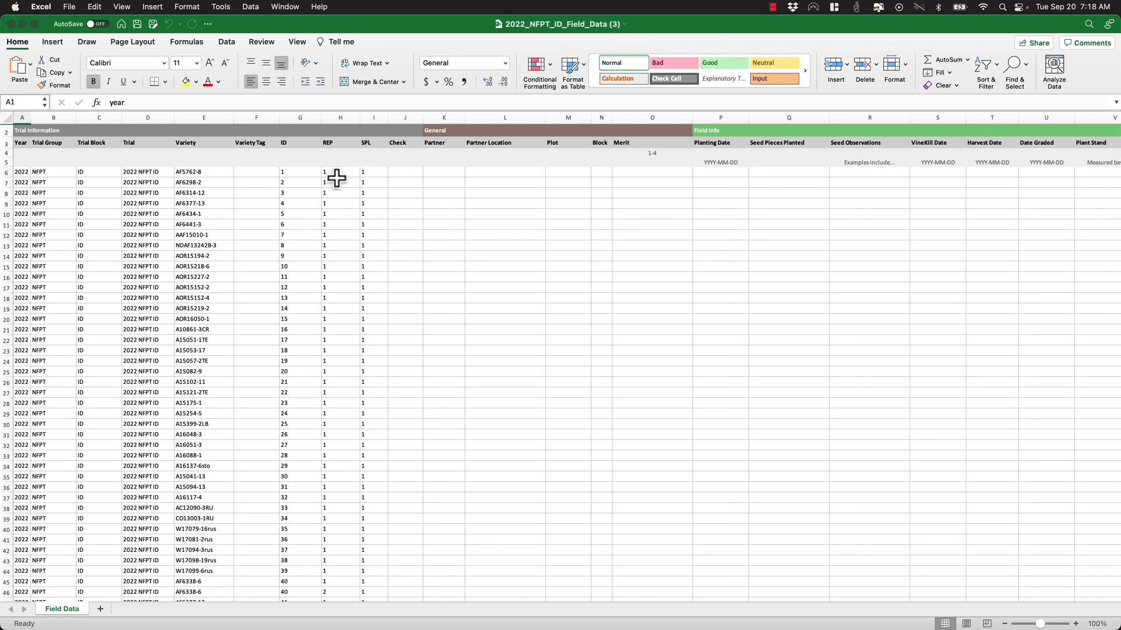
pyautogui.scroll(-20, 335, 261)
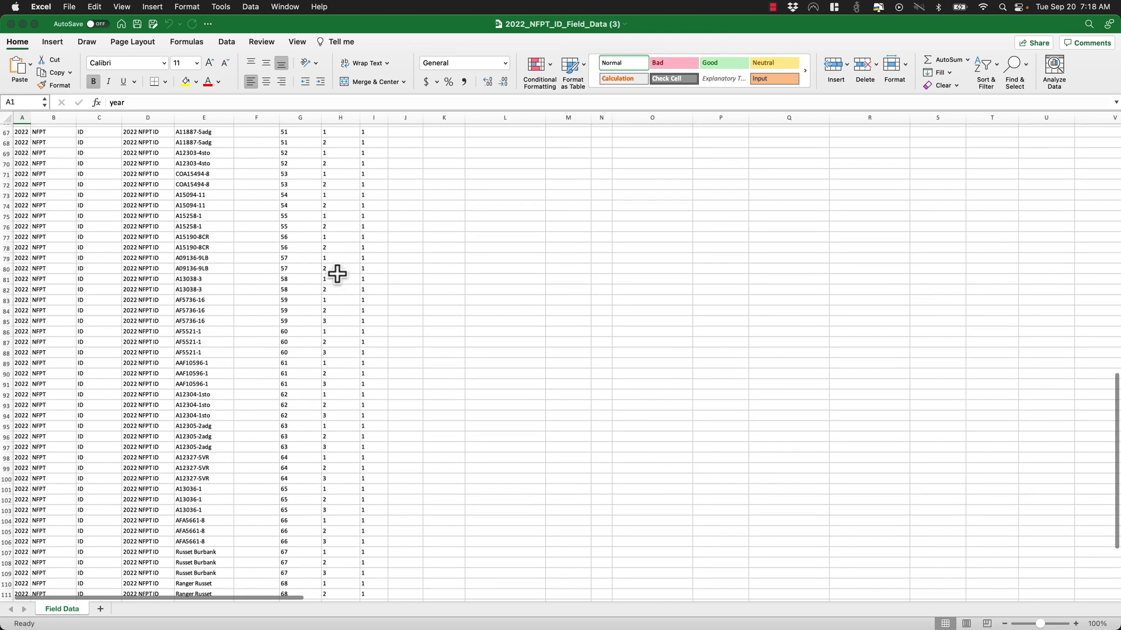
pyautogui.scroll(20, 370, 295)
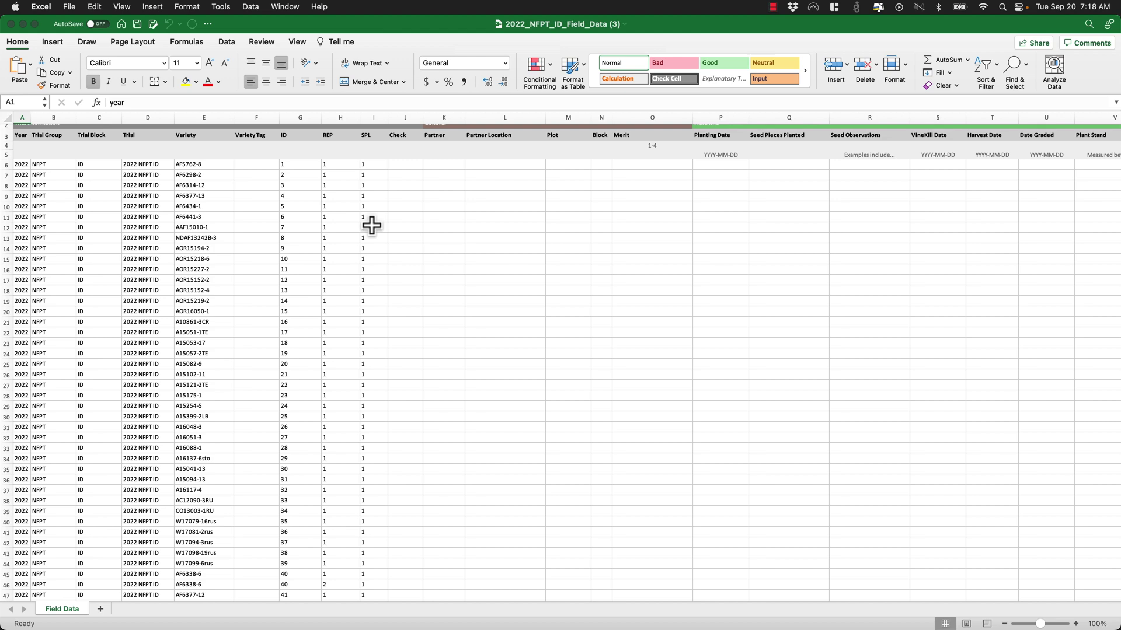
pyautogui.scroll(-7, 369, 262)
pyautogui.scroll(7, 369, 262)
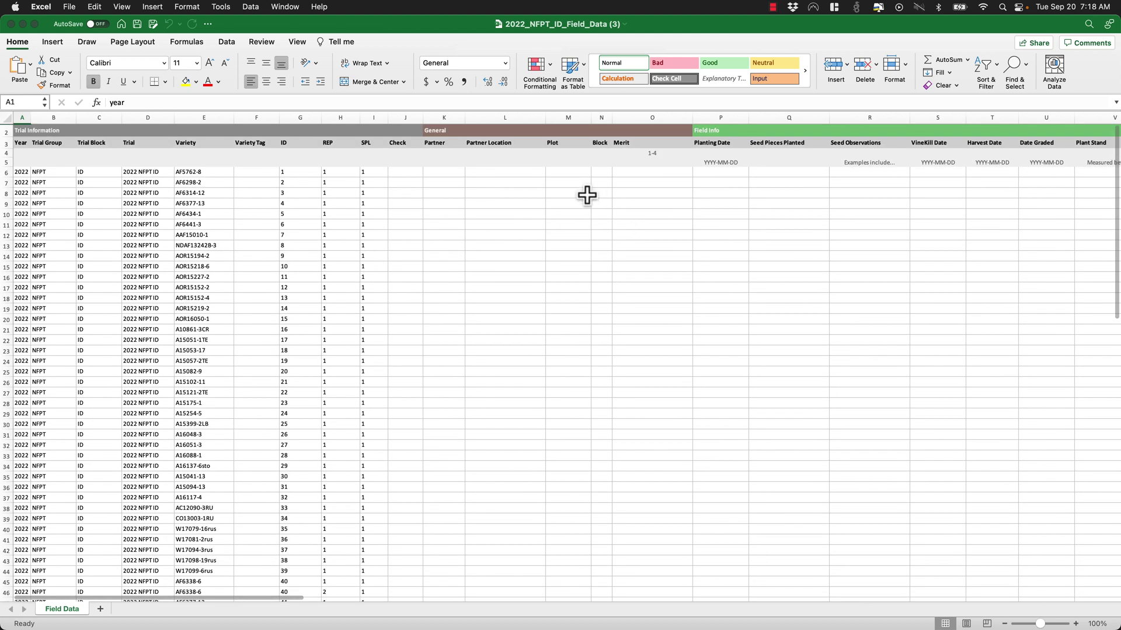
# - Enter specific gravities 1.085, 1.086, 1.089 and 1.095 for the first four varieties in Z6 to Z9
pyautogui.hscroll(1, 718, 202)
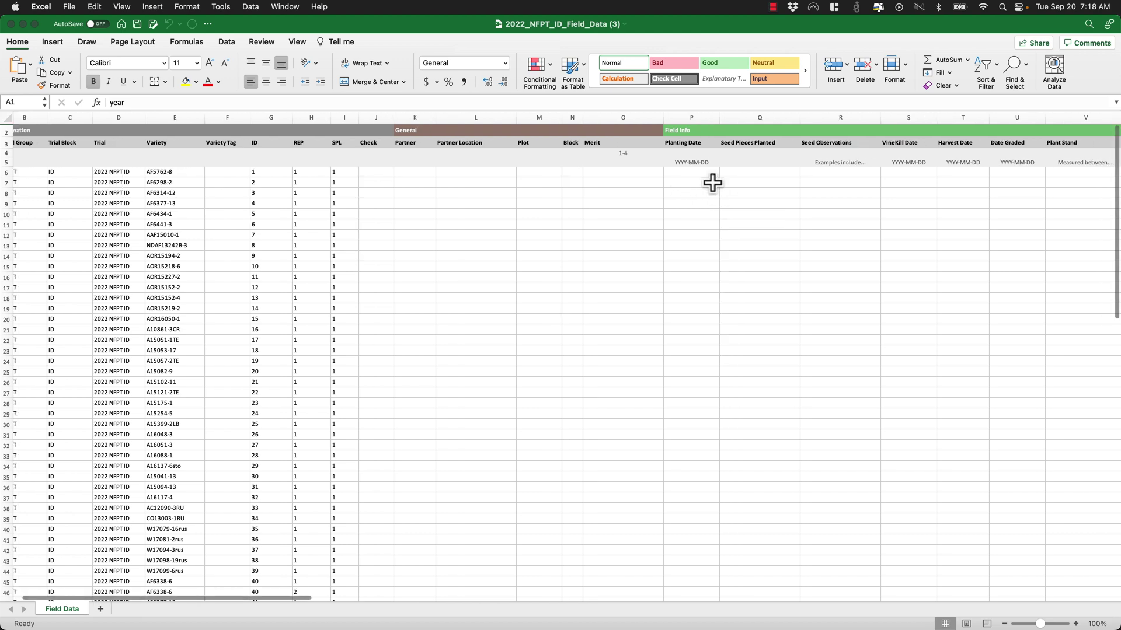
pyautogui.hscroll(8, 796, 200)
pyautogui.hscroll(3, 815, 204)
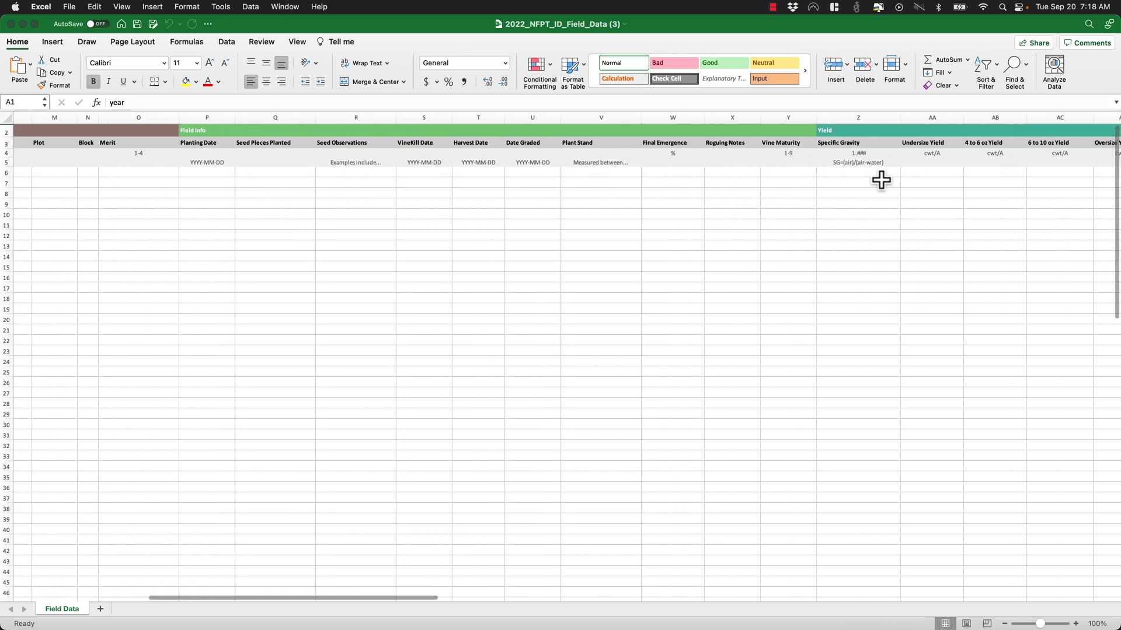
pyautogui.click(880, 181)
pyautogui.press('Up')
pyautogui.write('1.085')
pyautogui.press('Return')
pyautogui.write('1.086')
pyautogui.press('Return')
pyautogui.write('1.089')
pyautogui.press('Return')
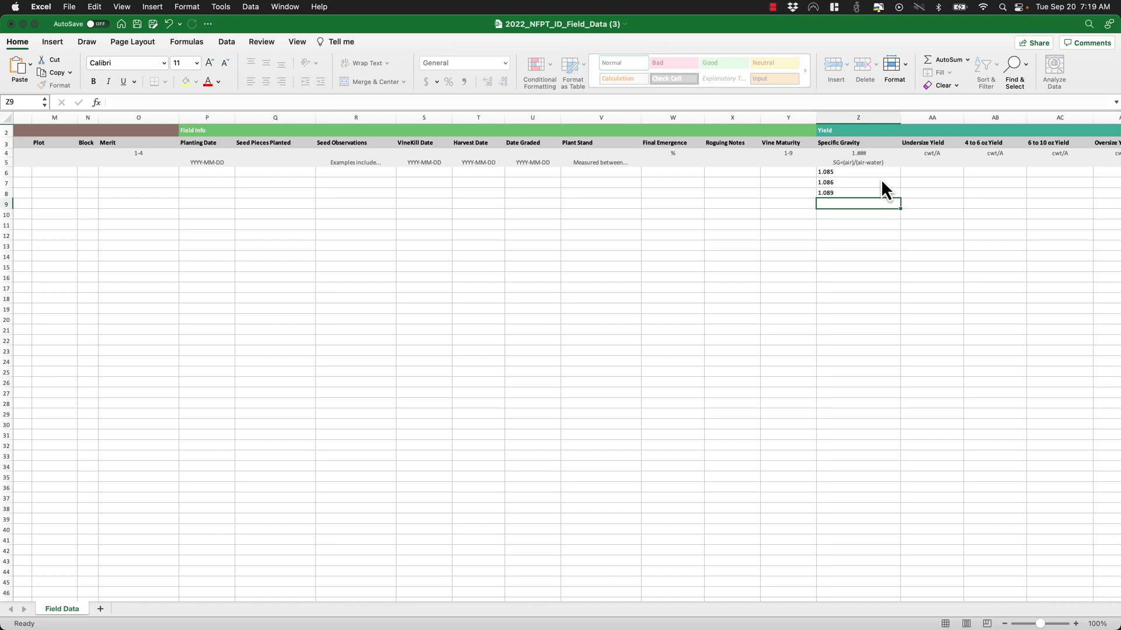
pyautogui.write('1.095')
pyautogui.press('Return')
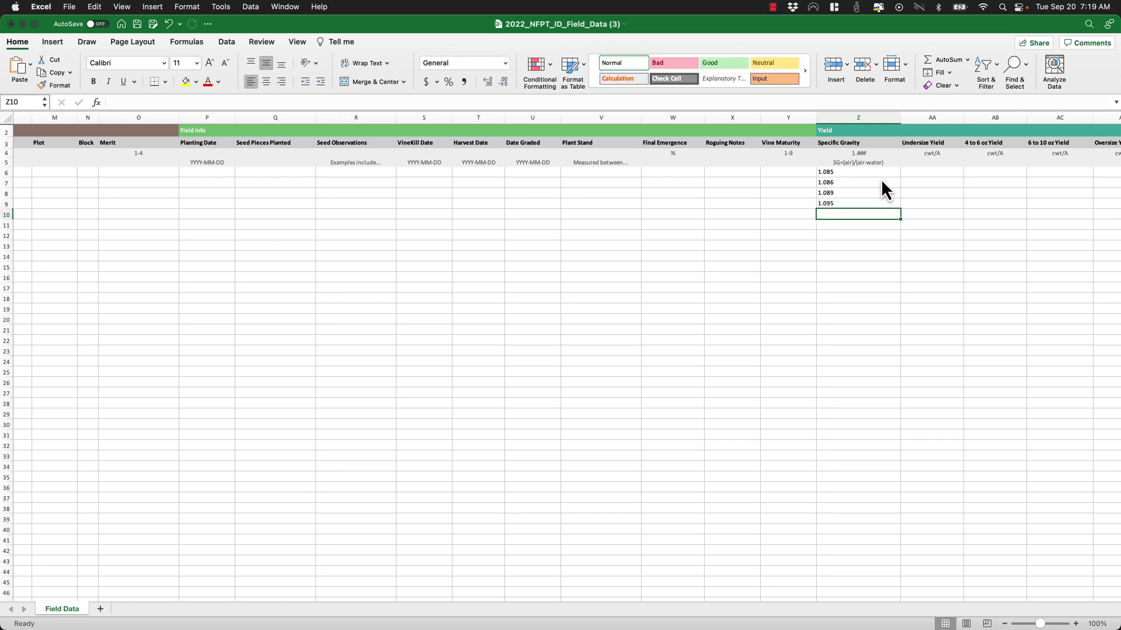
# - Save the edited template workbook, close it and return to the trial spreadsheet in Medius.Re
pyautogui.press('super+s')
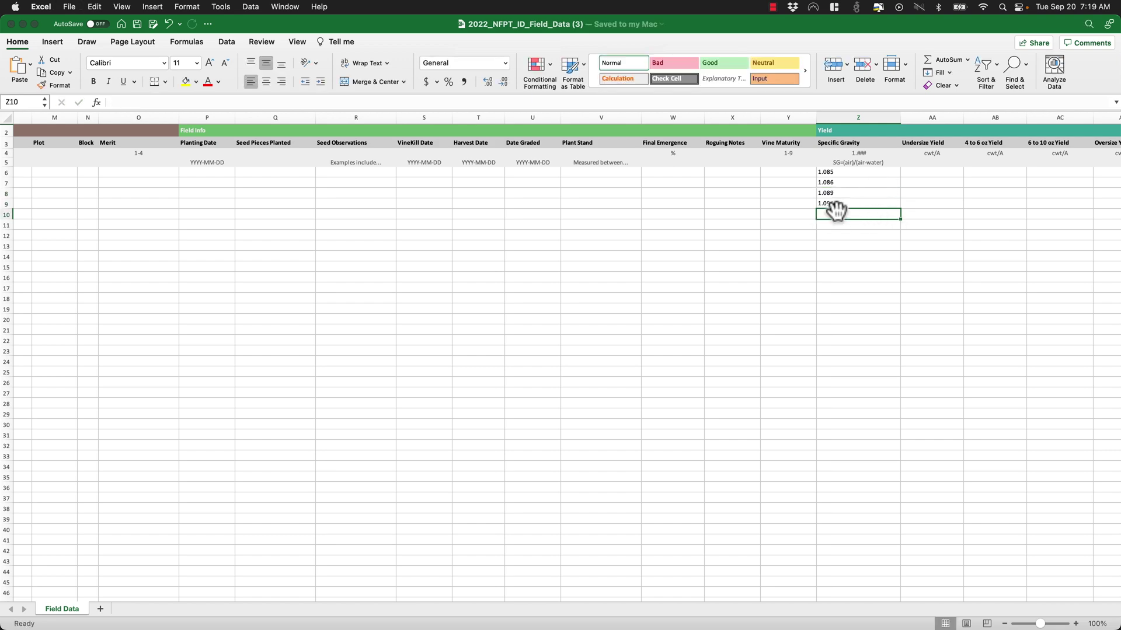
pyautogui.hscroll(-10, 836, 211)
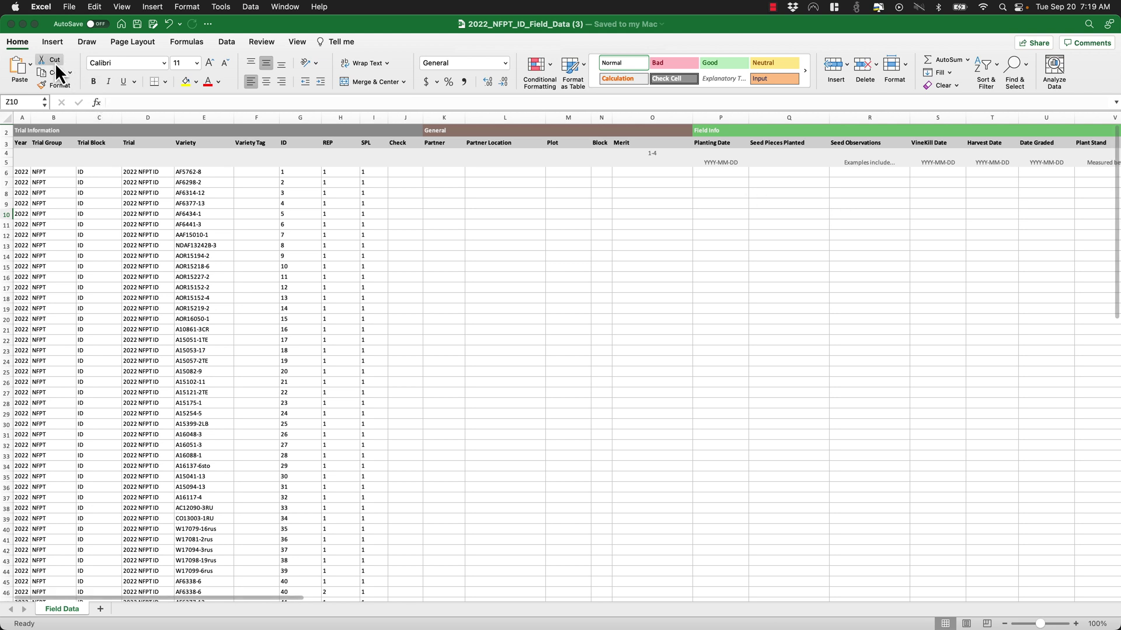
pyautogui.click(11, 24)
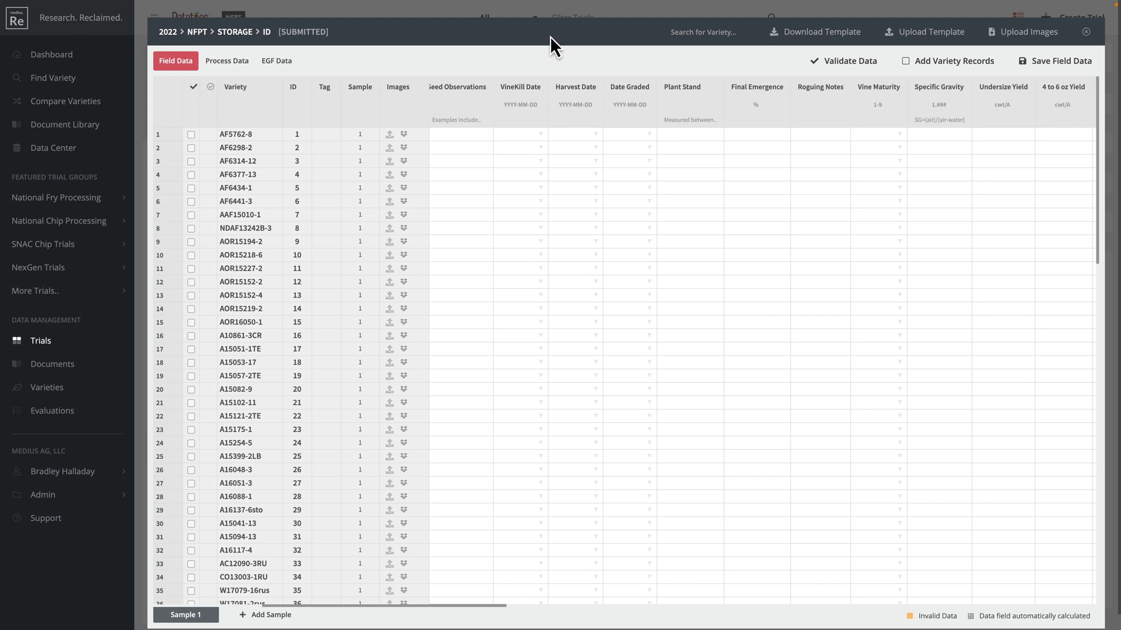
# - Upload the edited field data template to the trial with the percent format 0.15 = 15%
pyautogui.click(934, 39)
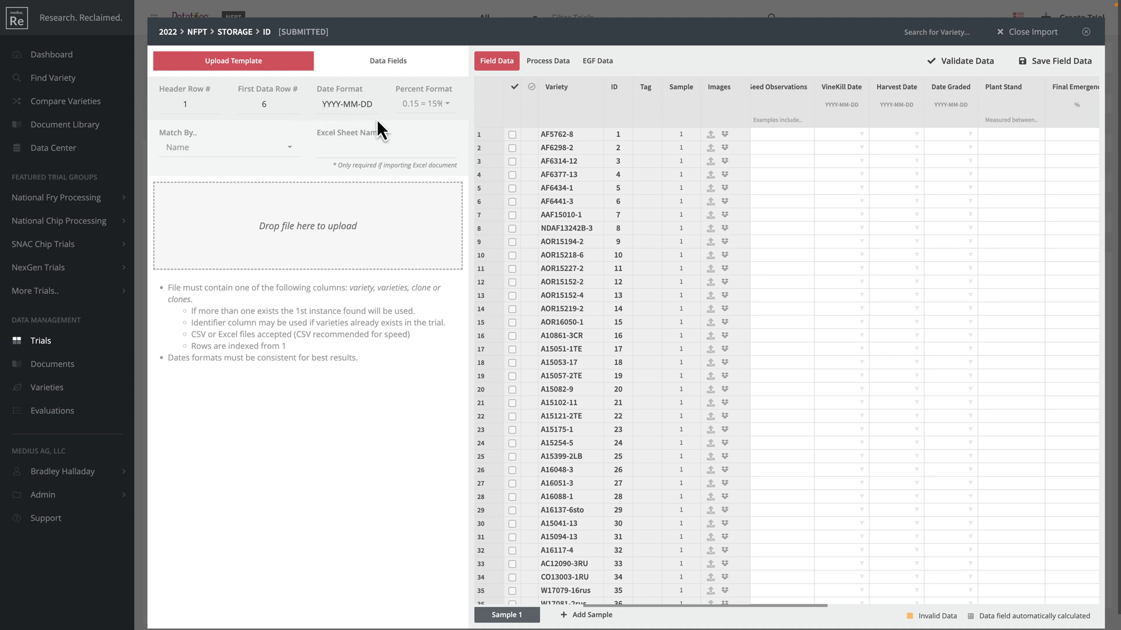
pyautogui.click(444, 108)
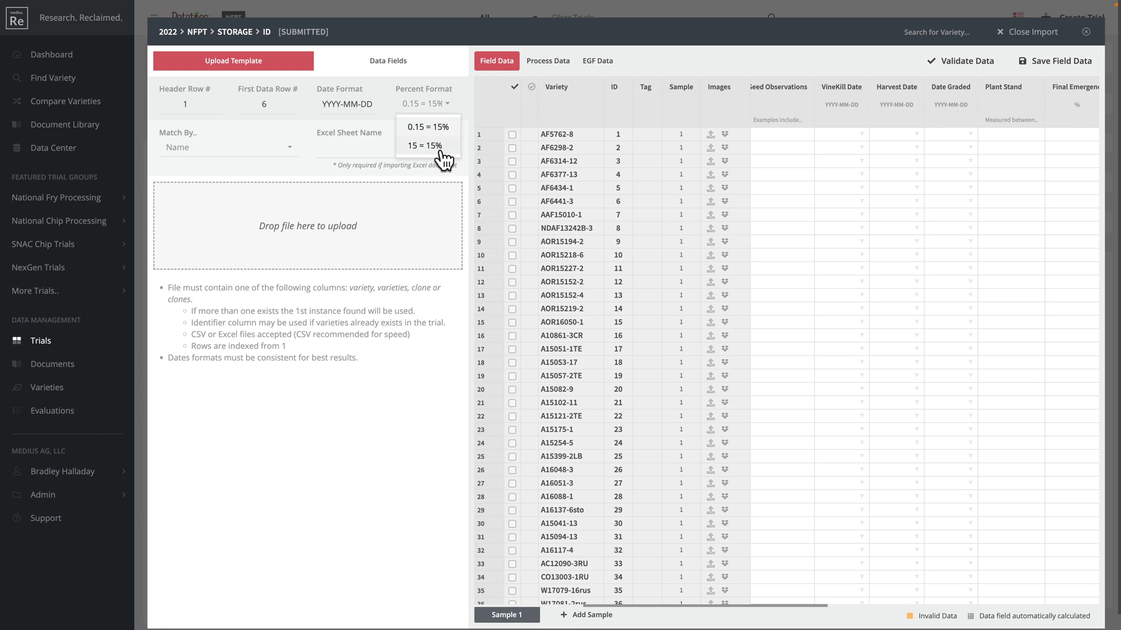
pyautogui.click(448, 127)
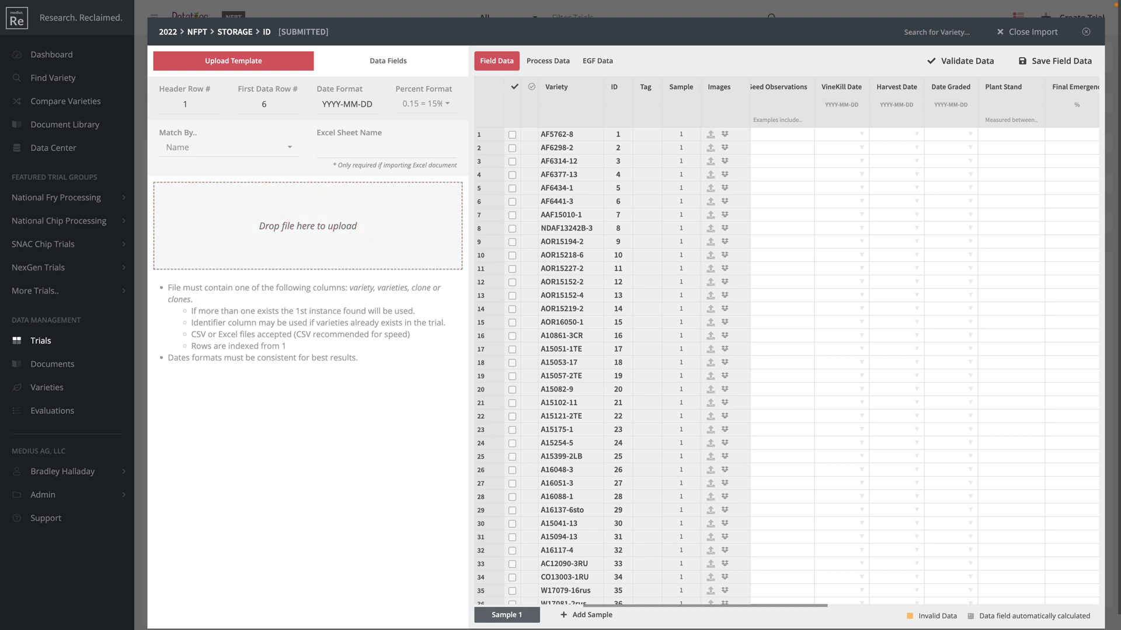
pyautogui.moveTo(382, 438); pyautogui.dragTo(325, 228)
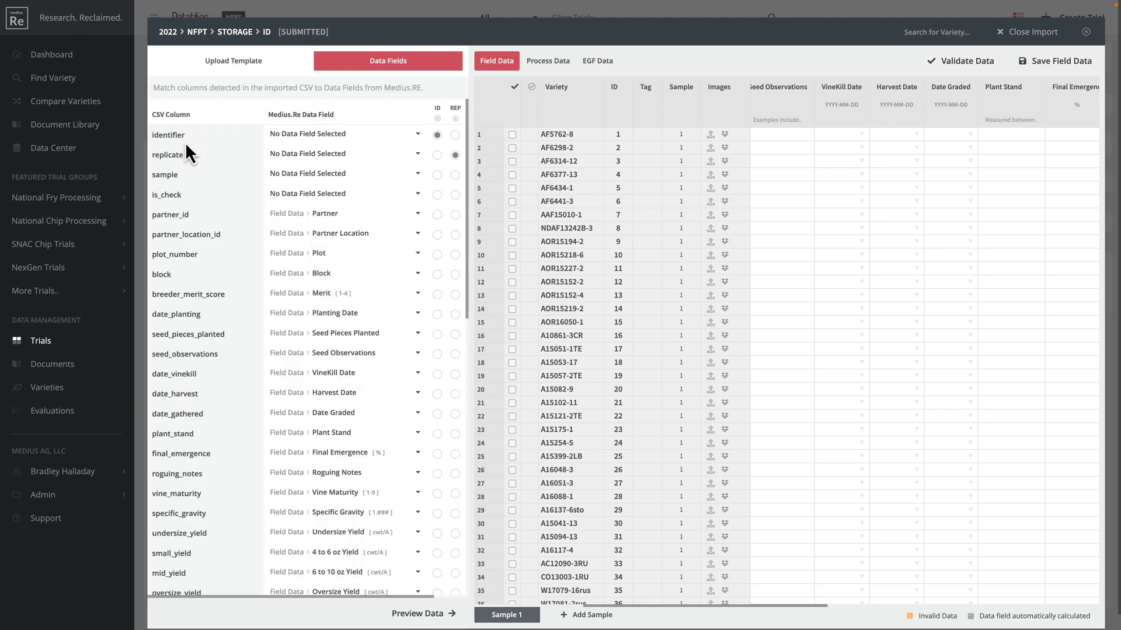
# - Review how the imported columns match the Medius.Re data fields, including the ID, REP, SPL and CHK assignments
pyautogui.scroll(-10, 204, 416)
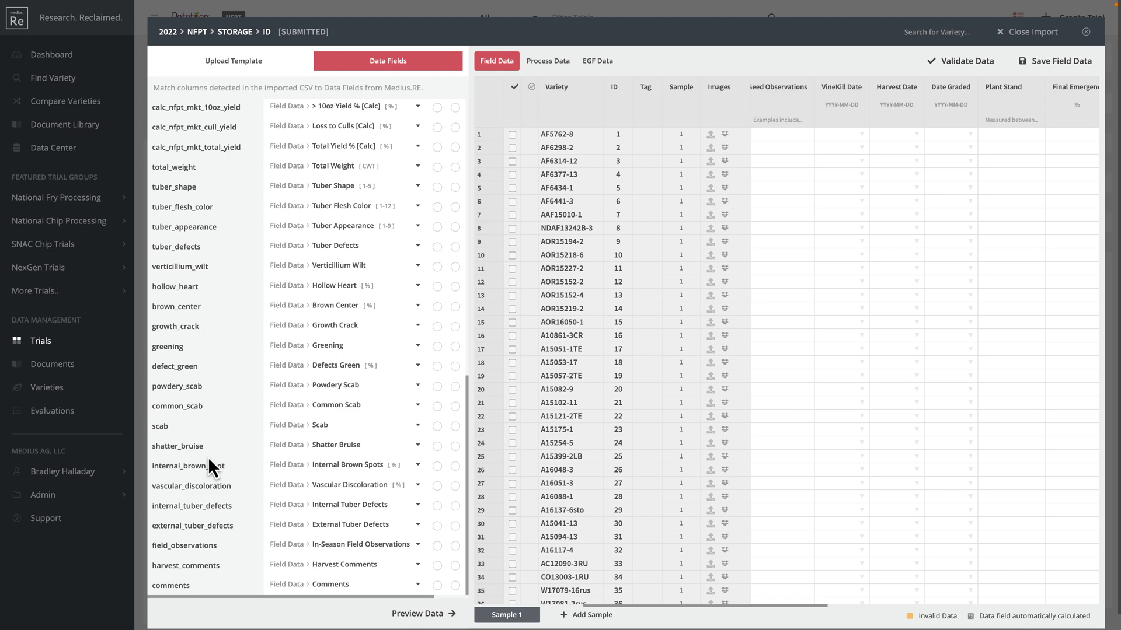
pyautogui.scroll(10, 207, 461)
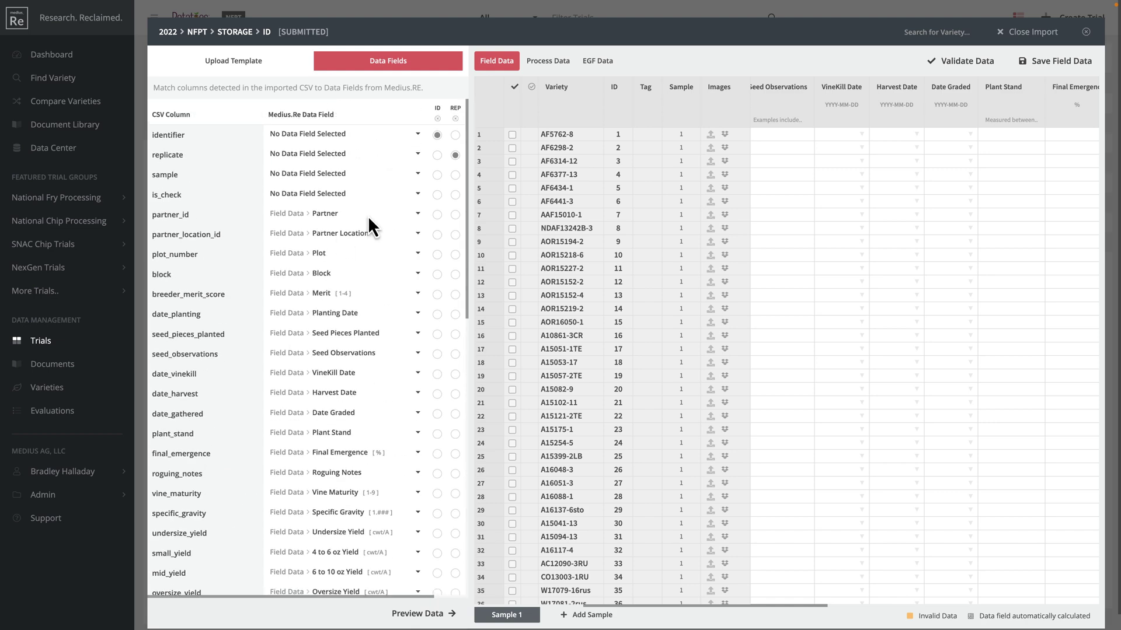
pyautogui.scroll(-10, 367, 215)
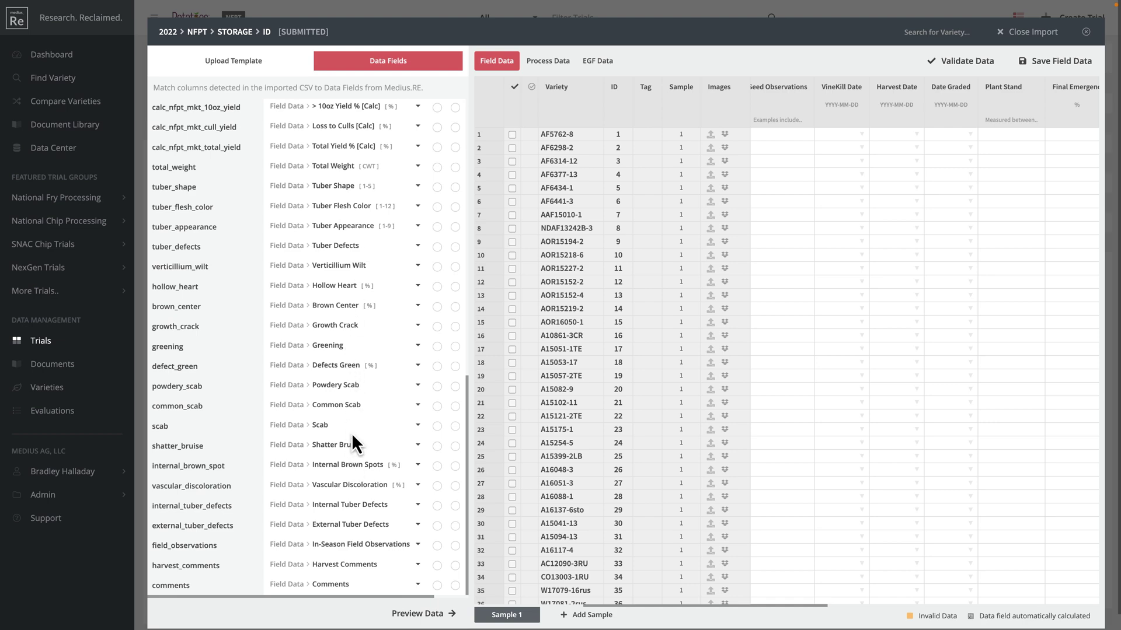
pyautogui.scroll(10, 351, 446)
pyautogui.hscroll(2, 367, 342)
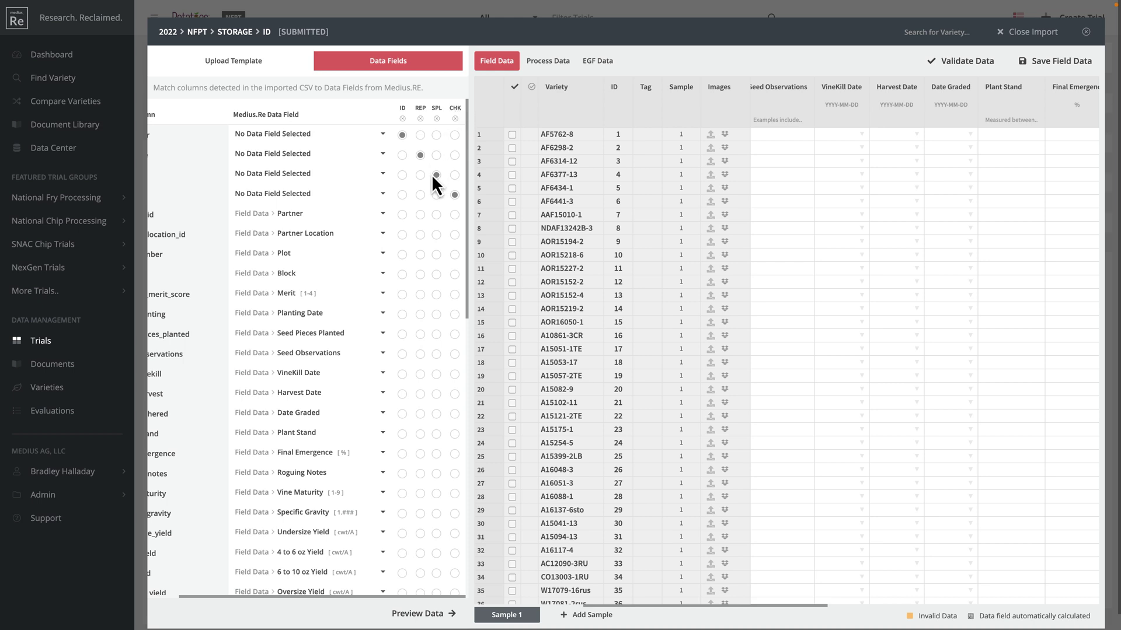
# - Preview the imported template data in the trial spreadsheet and close the import view
pyautogui.hscroll(-2, 429, 174)
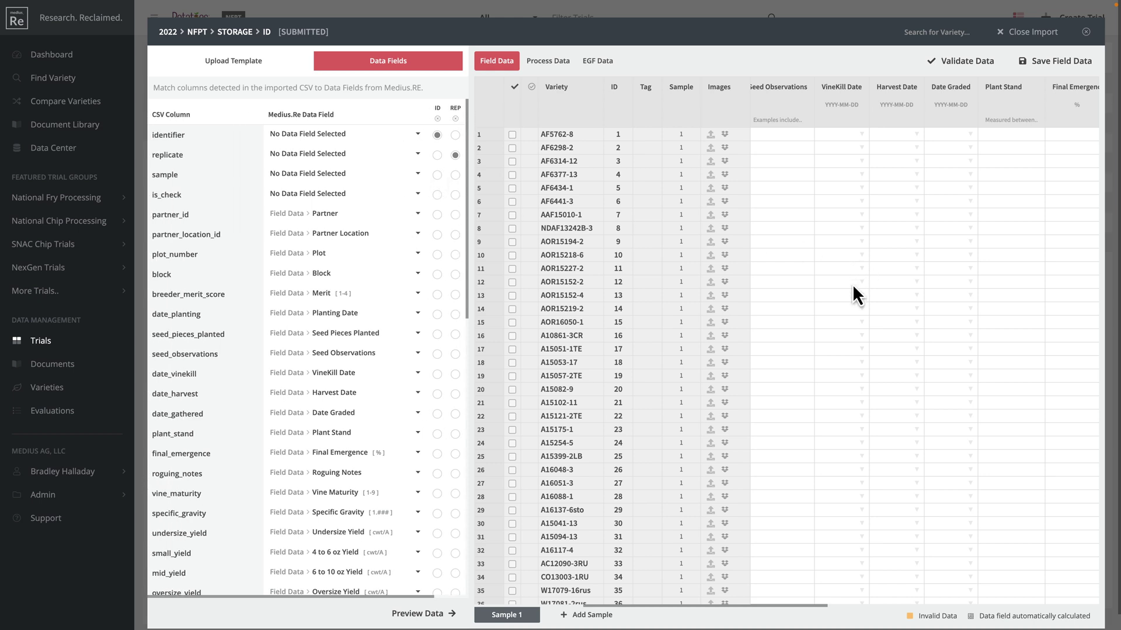
pyautogui.click(418, 615)
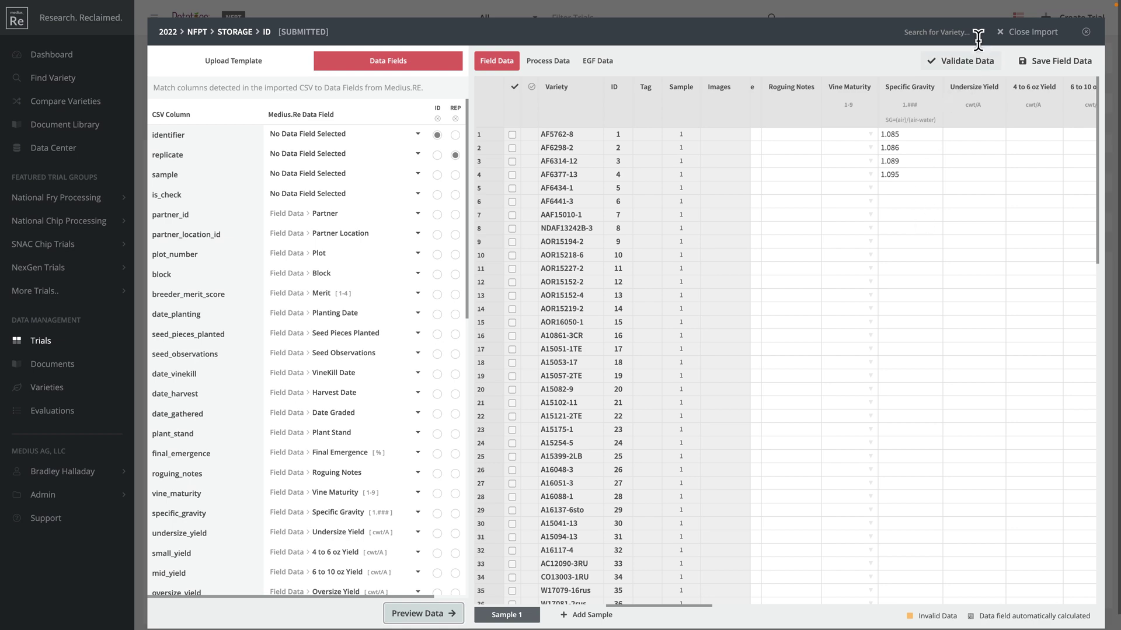
pyautogui.click(1031, 36)
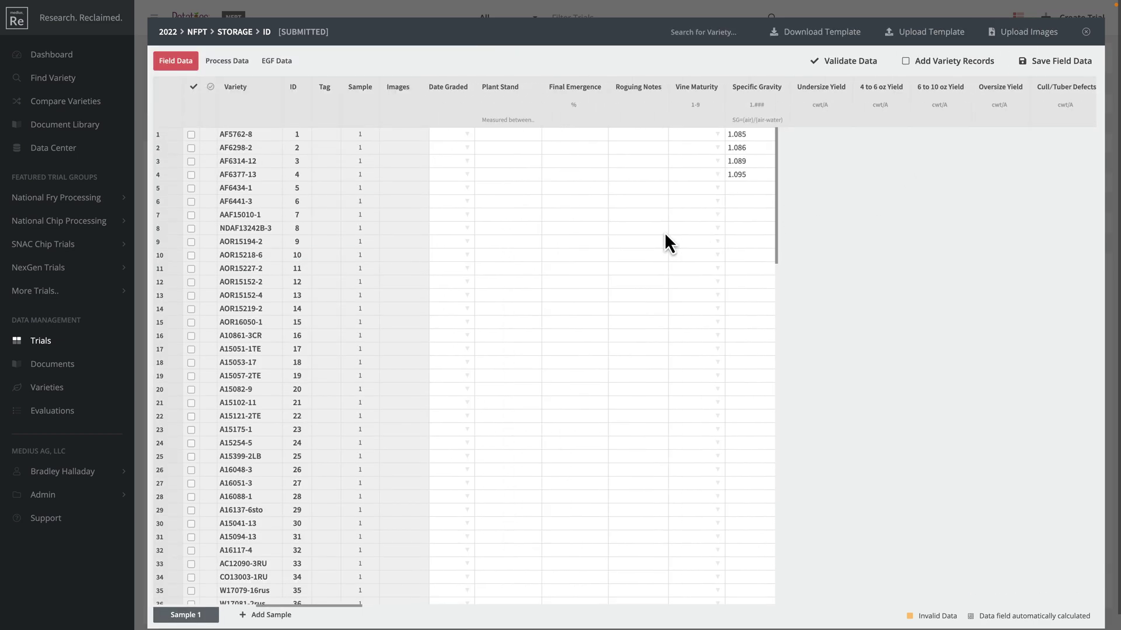
# - Change the specific gravity of variety AF6298-2 to 1.089 directly in the trial's field data
pyautogui.hscroll(3, 665, 236)
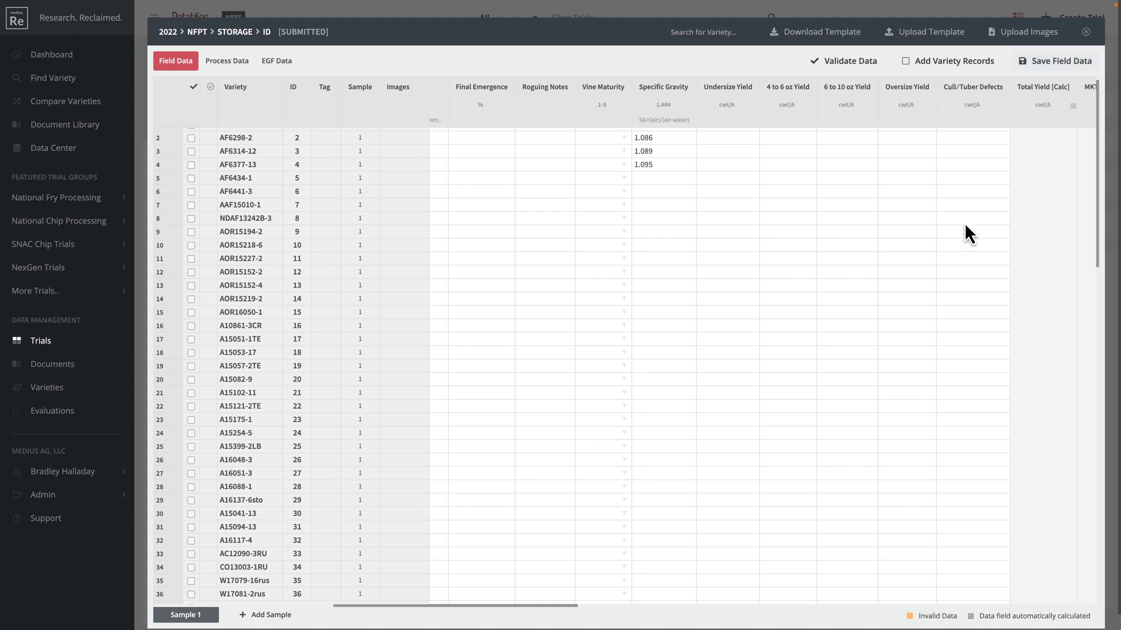
pyautogui.scroll(1, 966, 236)
pyautogui.hscroll(1, 966, 236)
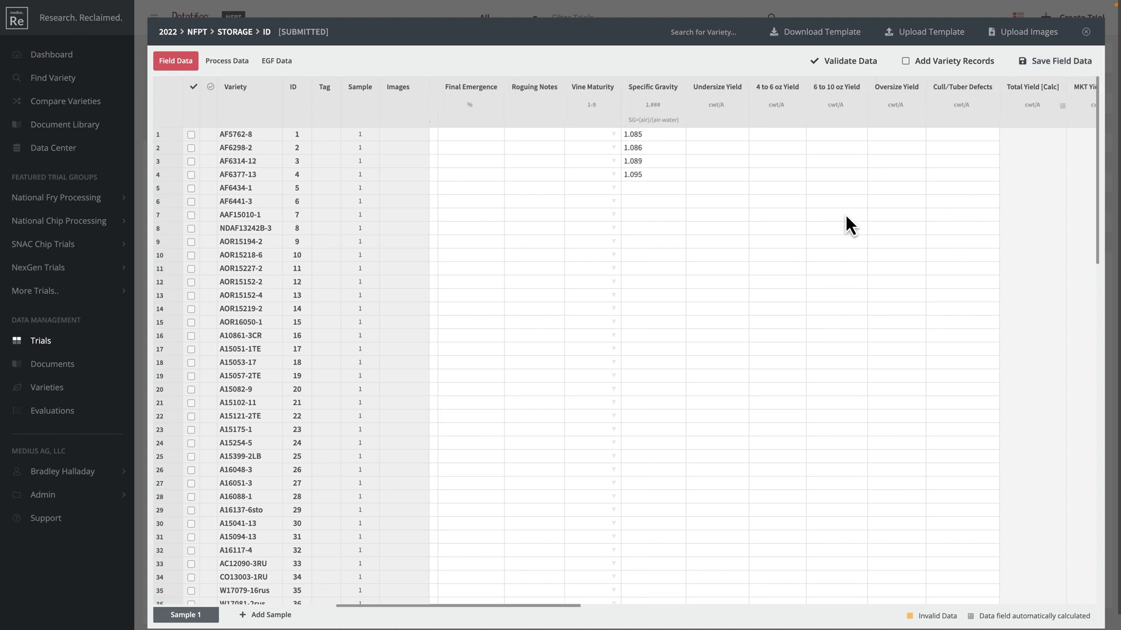
pyautogui.click(668, 148)
pyautogui.write('1.0')
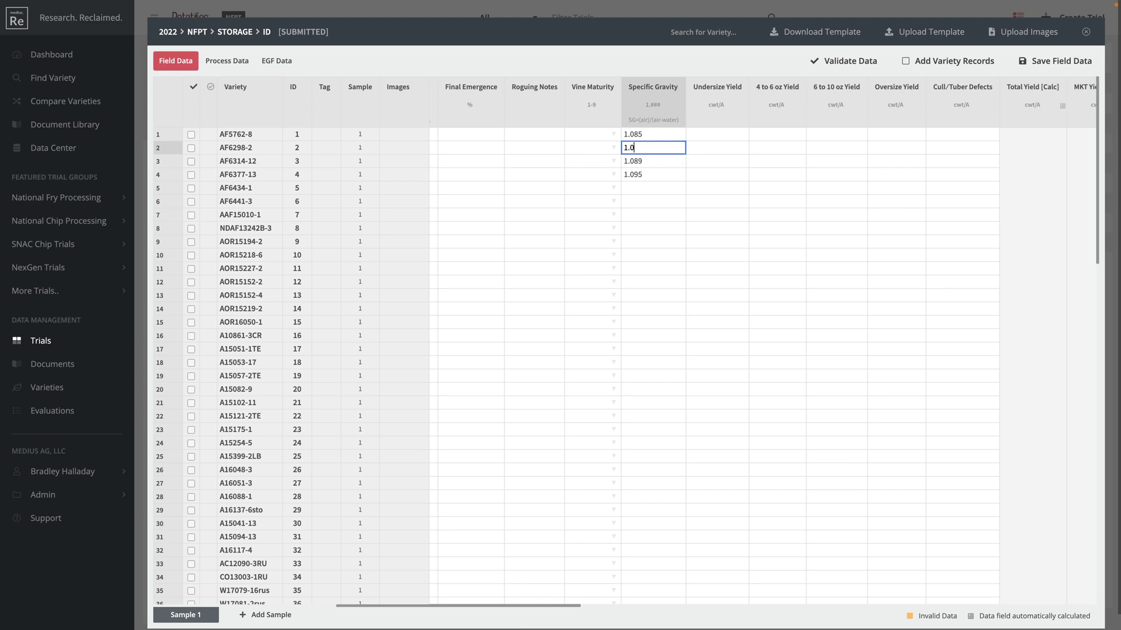
pyautogui.write('89')
pyautogui.press('Return')
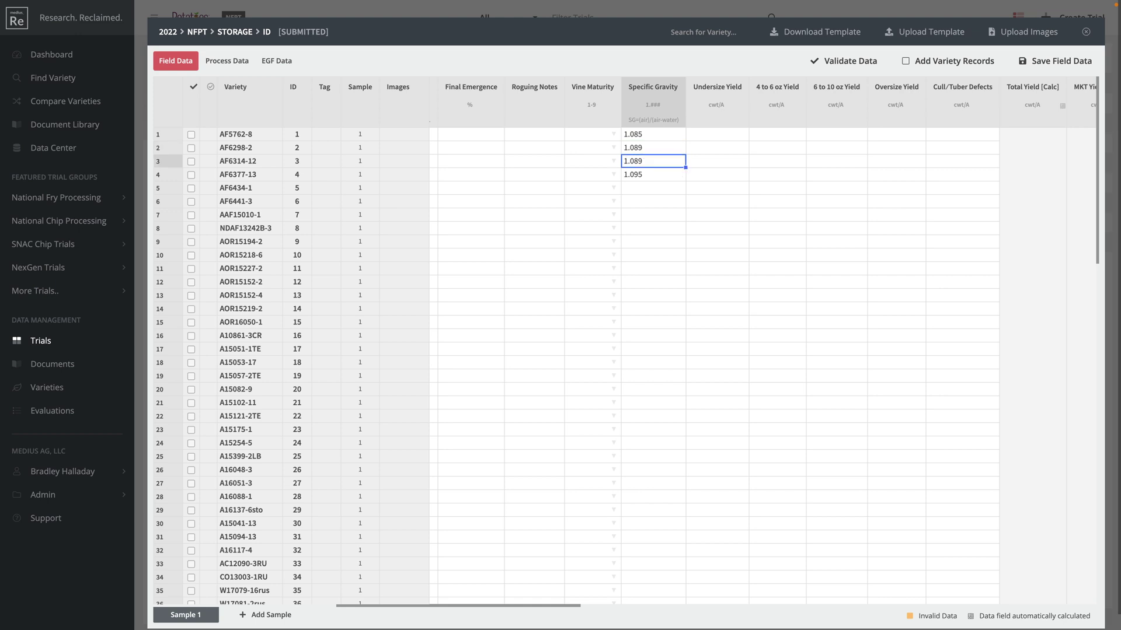